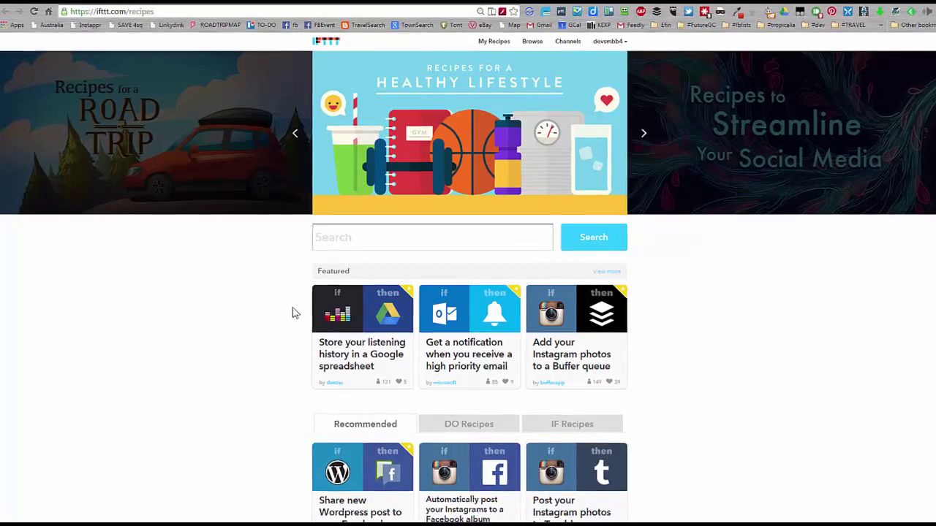
# Step: Put the cursor in the IFTTT recipe Search box, ready to search
pyautogui.scroll(-1, 220, 289)
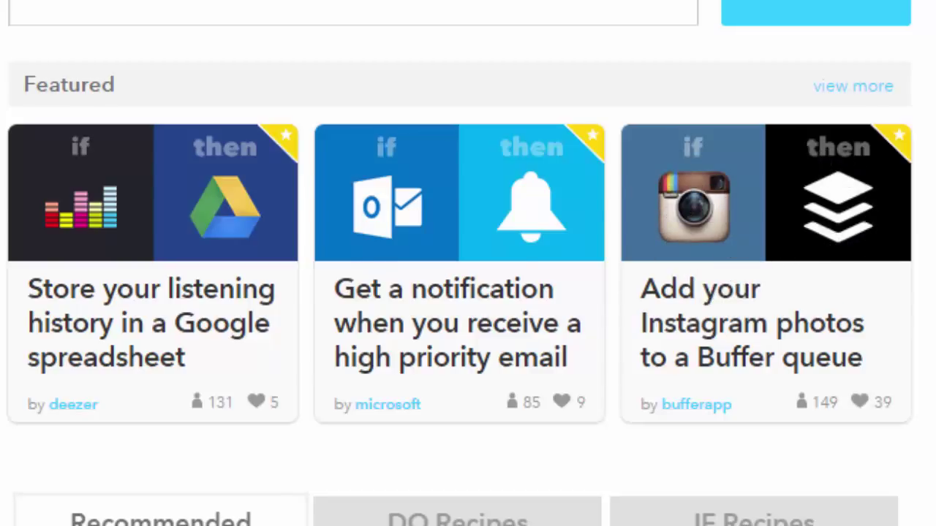
pyautogui.scroll(1, 468, 293)
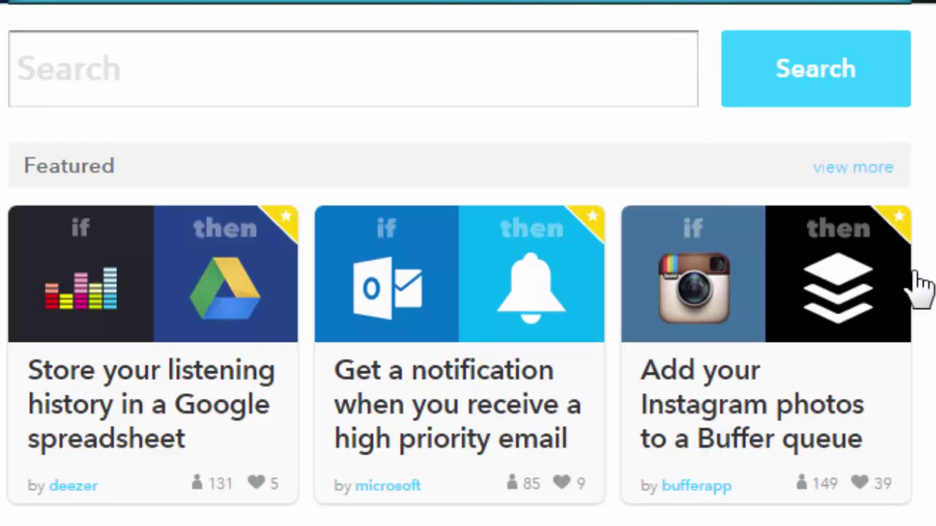
pyautogui.scroll(-1, 468, 263)
pyautogui.scroll(1, 467, 263)
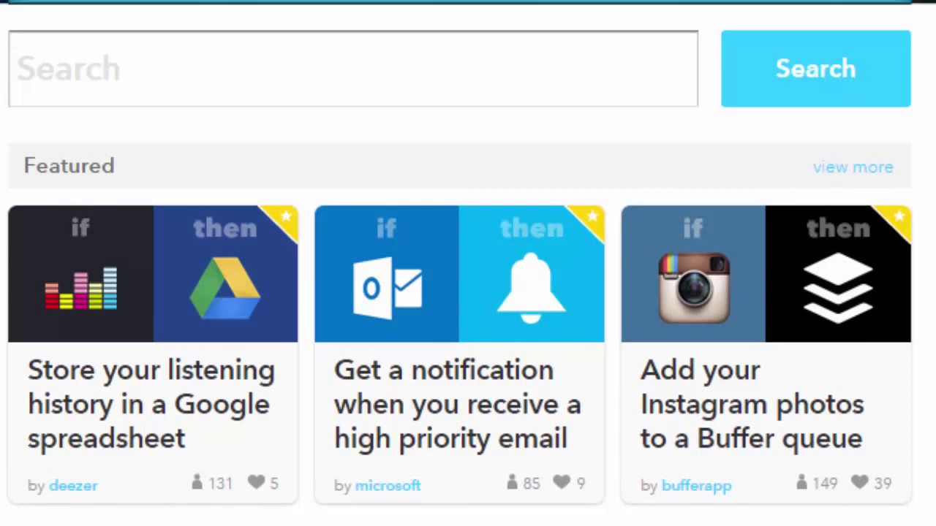
pyautogui.click(782, 57)
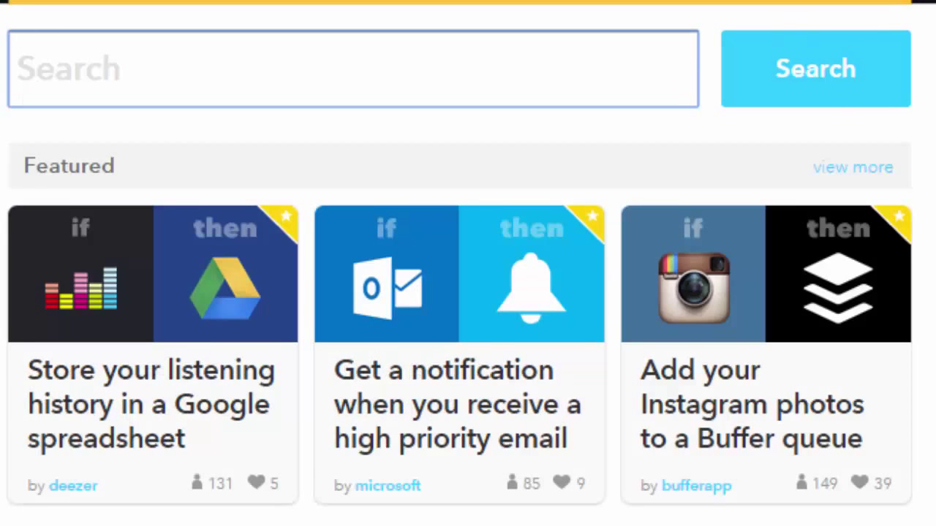
pyautogui.scroll(-5, 467, 263)
pyautogui.scroll(-2, 699, 25)
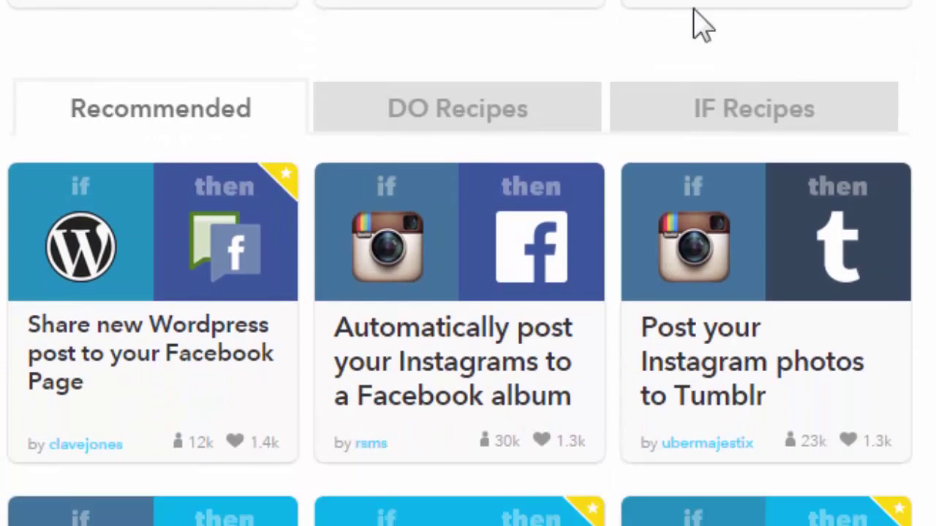
pyautogui.scroll(-3, 699, 25)
pyautogui.scroll(3, 468, 263)
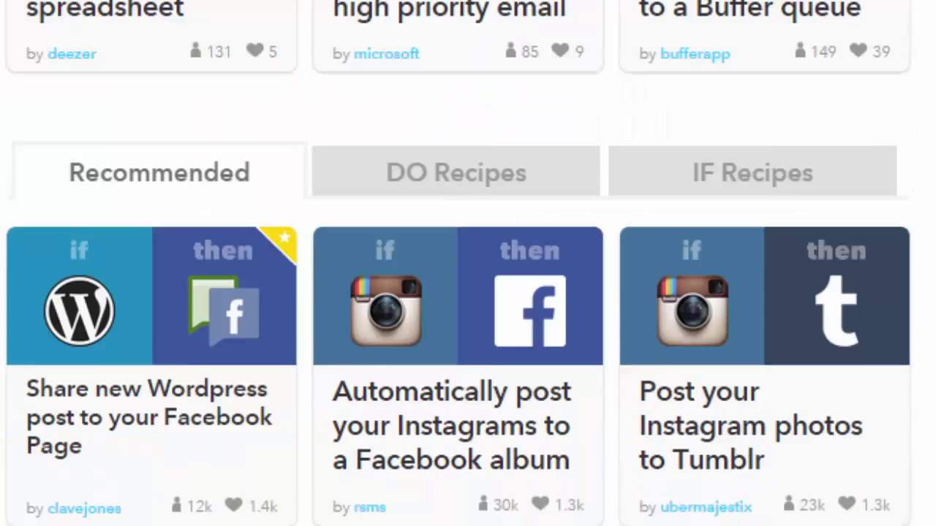
pyautogui.scroll(-5, 468, 263)
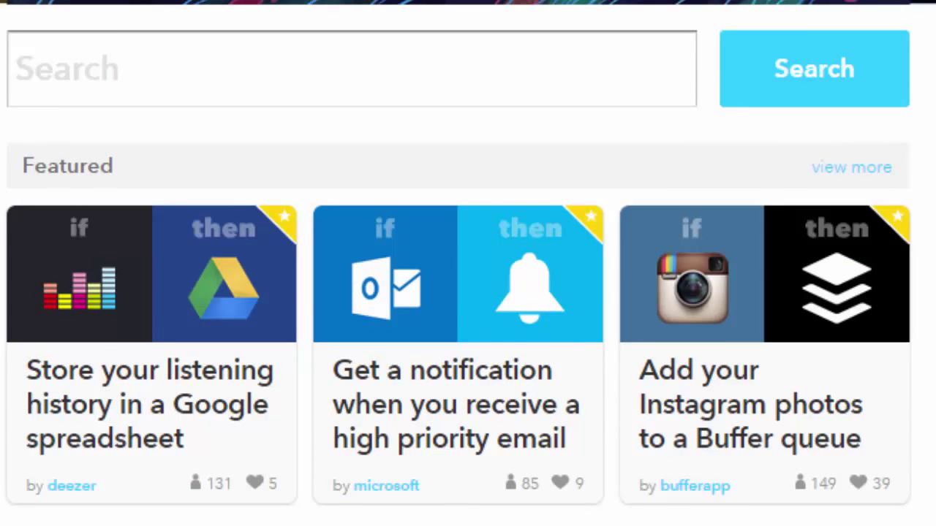
pyautogui.scroll(-4, 468, 263)
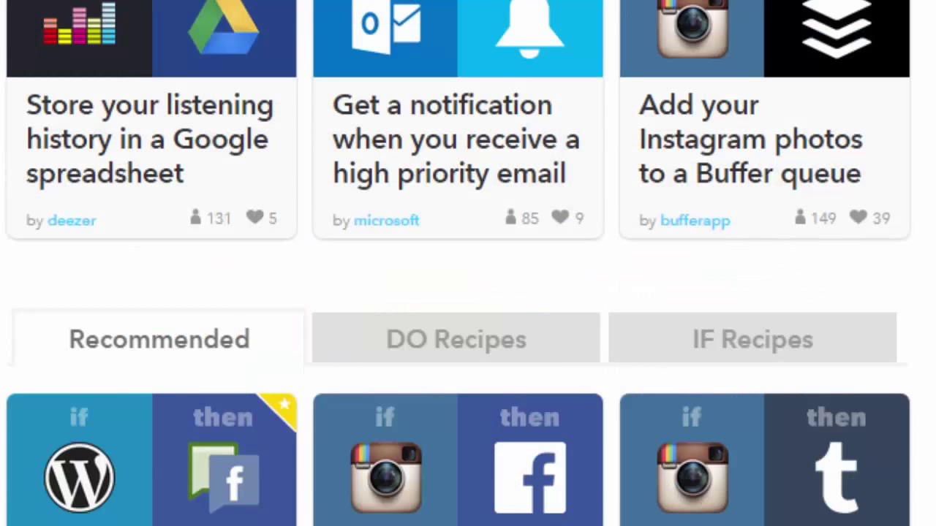
pyautogui.scroll(-10, 468, 264)
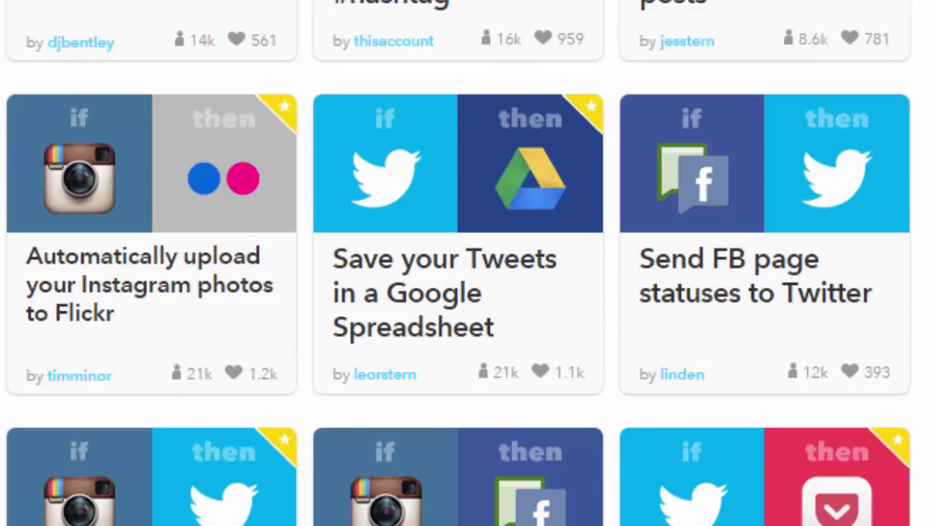
pyautogui.scroll(10, 680, 395)
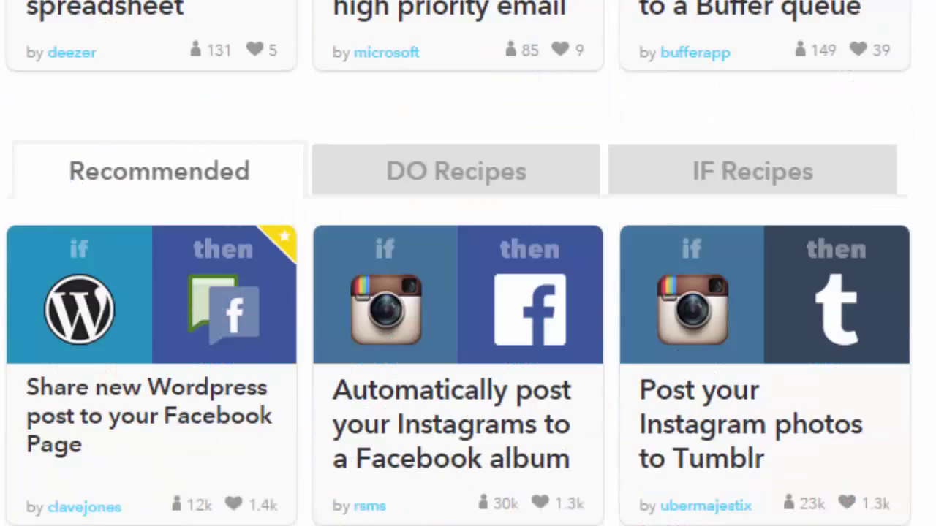
pyautogui.scroll(3, 468, 263)
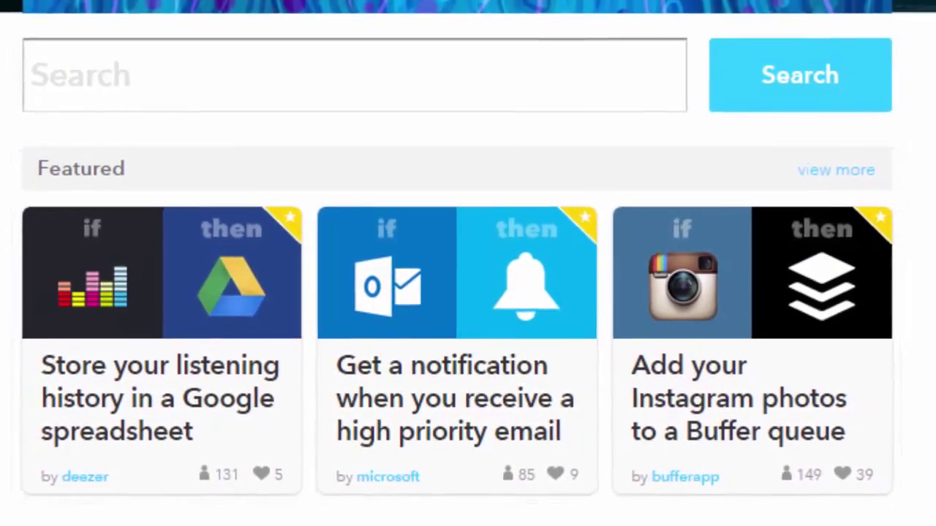
pyautogui.scroll(-1, 218, 275)
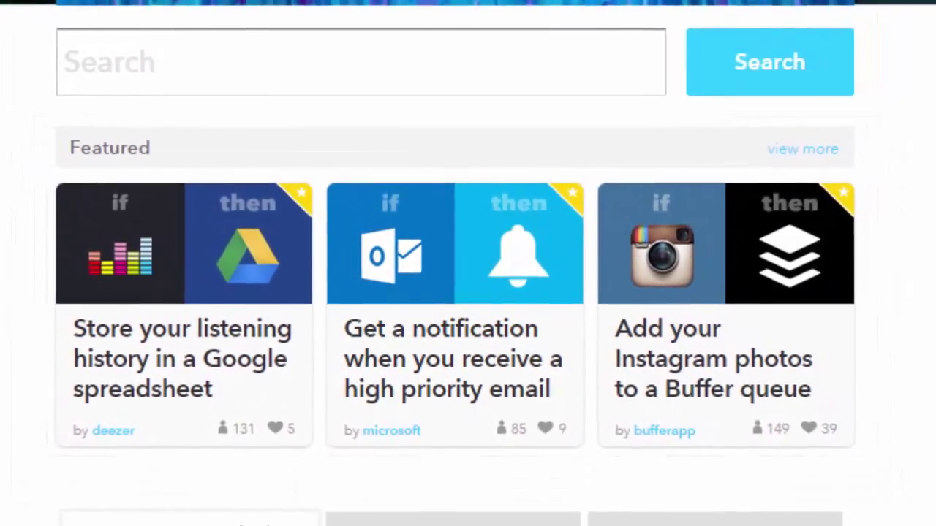
pyautogui.scroll(-3, 574, 50)
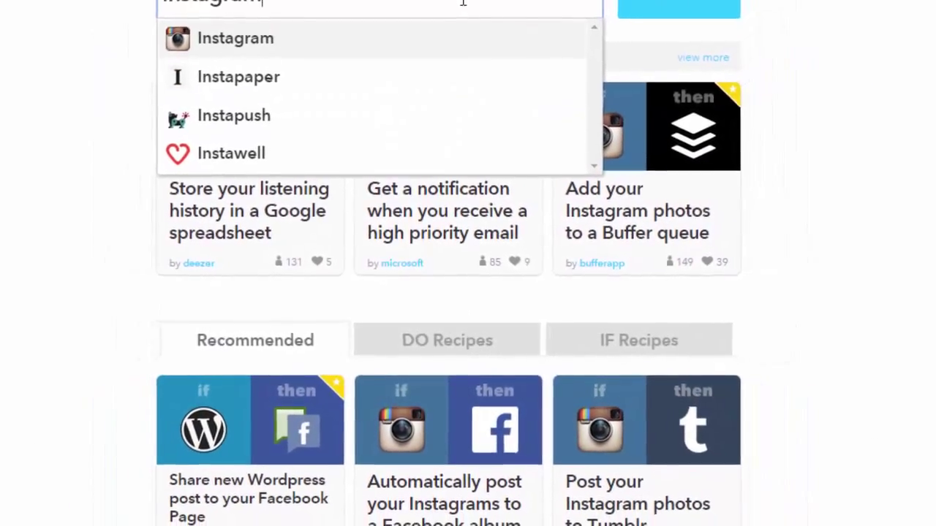
# Step: Run a recipe search for Instagram, listing 17,932 matching recipes
pyautogui.press('Down')
pyautogui.press('Up')
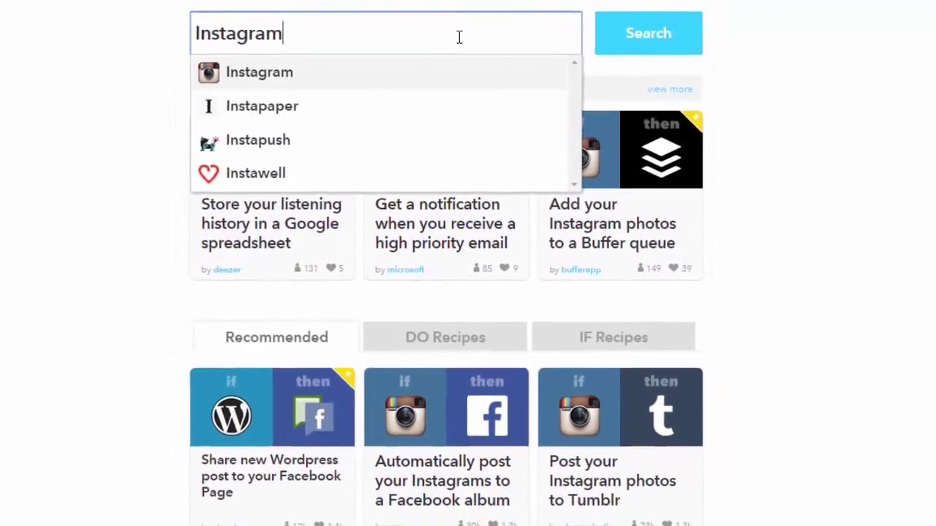
pyautogui.press('Return')
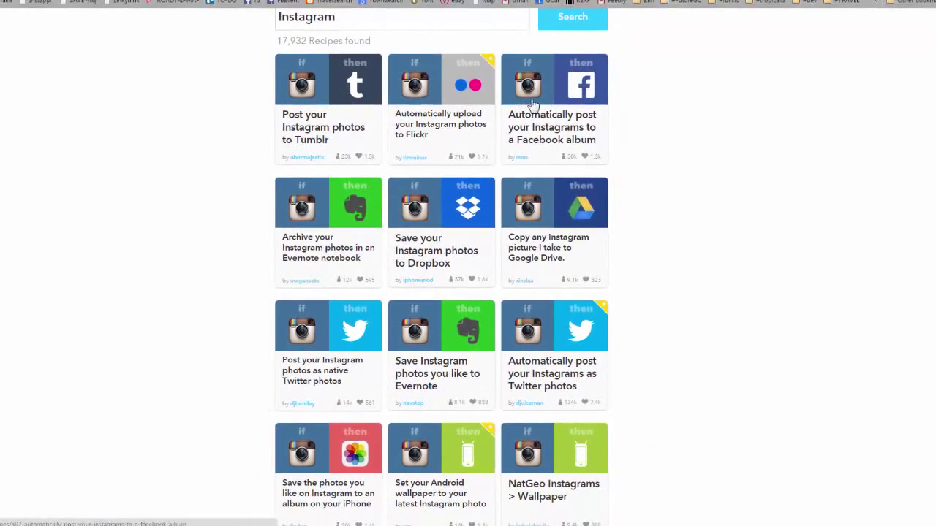
pyautogui.scroll(-1, 656, 117)
pyautogui.scroll(2, 658, 123)
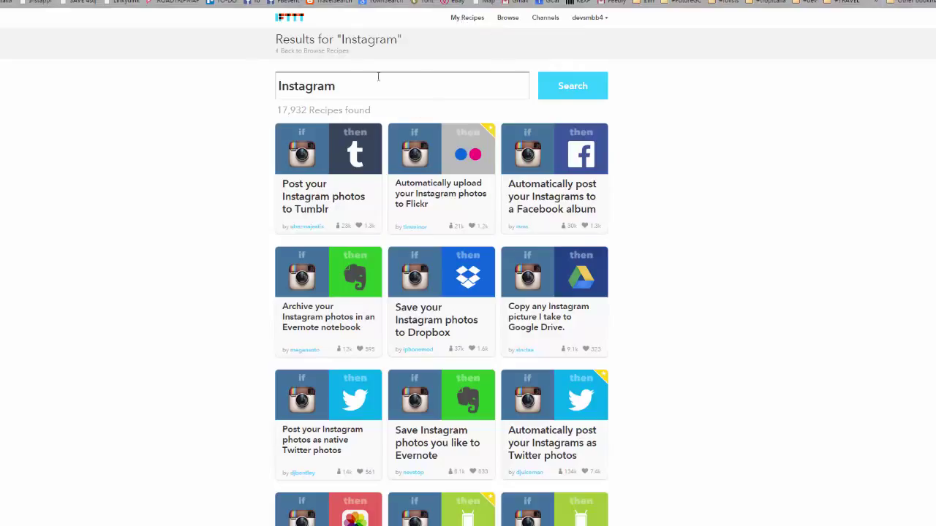
# Step: Create a new recipe from My Recipes and choose Instagram as its trigger channel
pyautogui.click(464, 21)
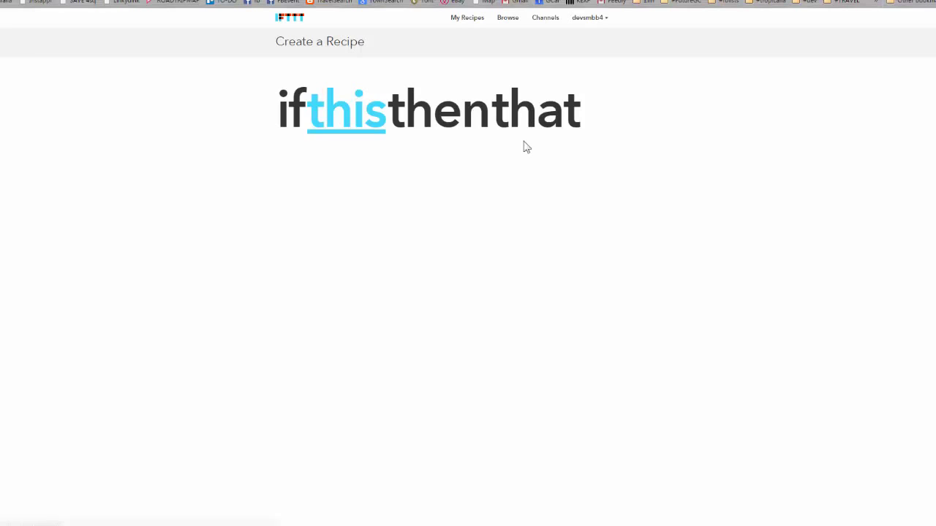
pyautogui.click(337, 121)
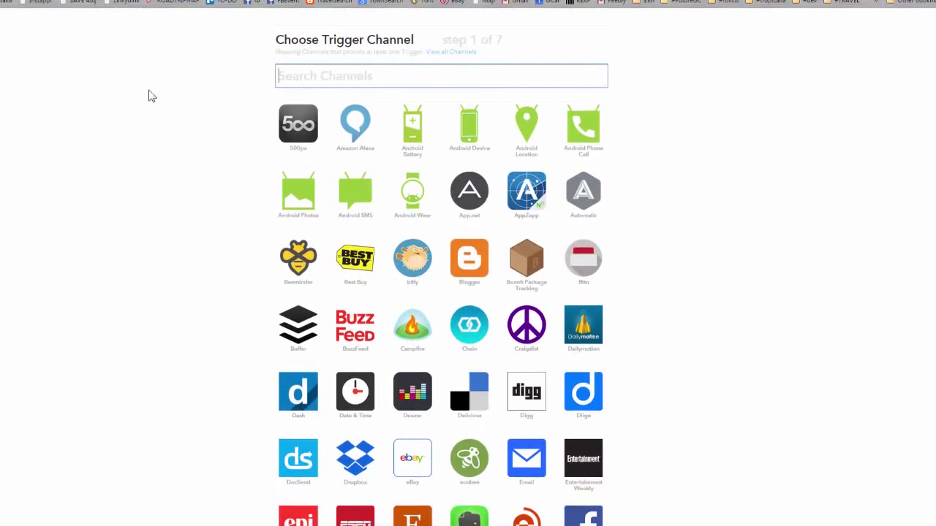
pyautogui.scroll(-5, 190, 132)
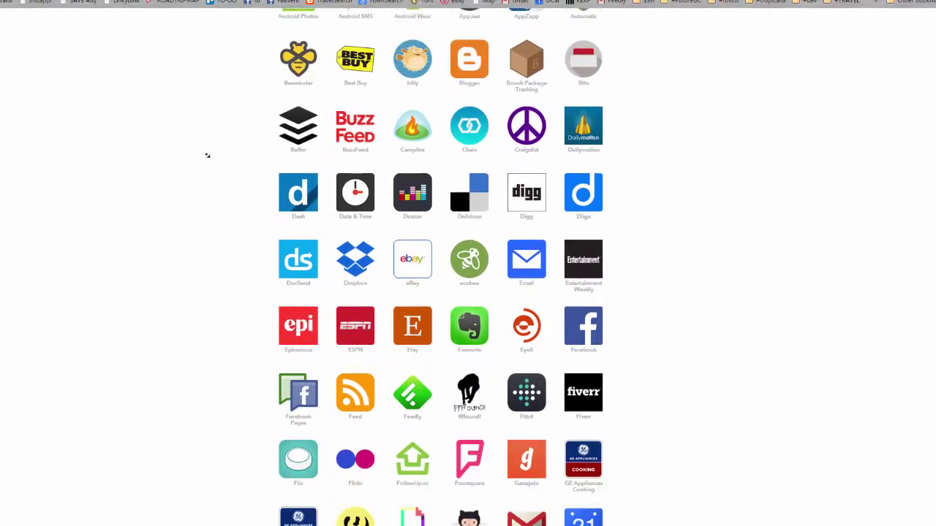
pyautogui.scroll(-4, 207, 144)
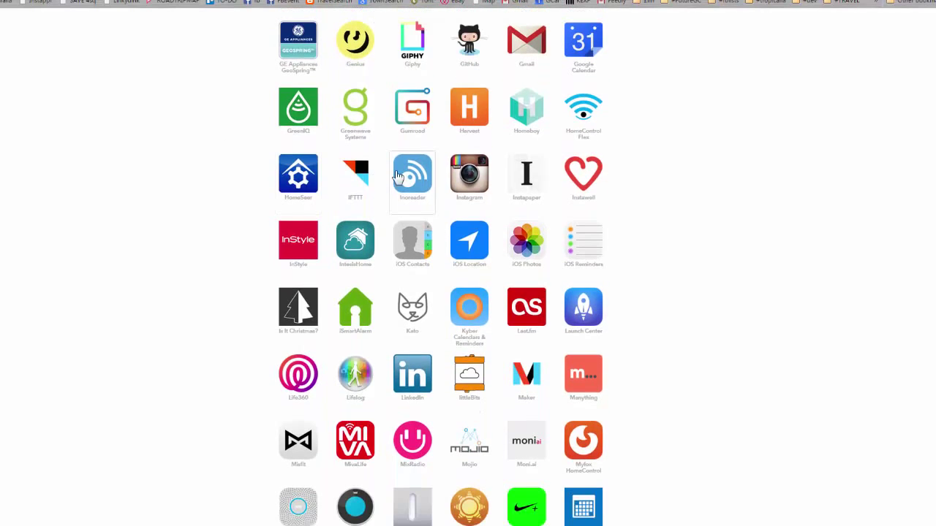
pyautogui.click(469, 175)
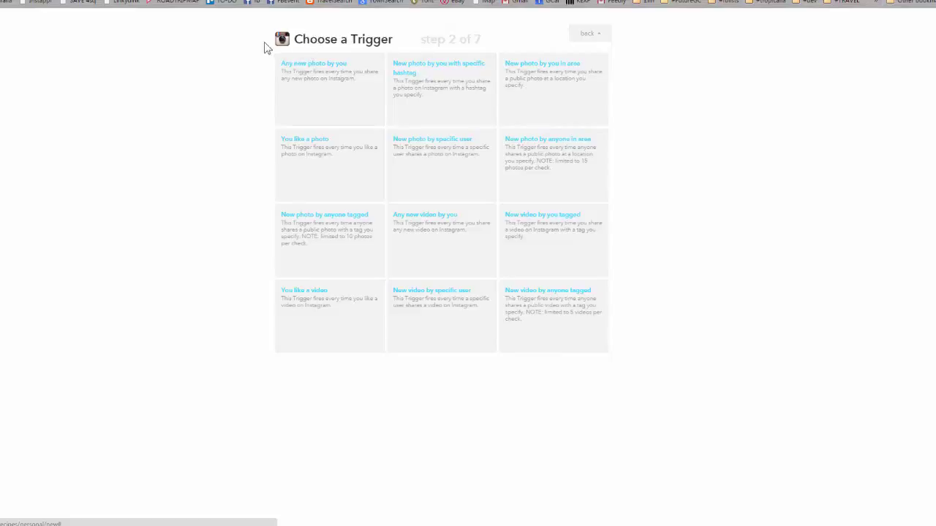
# Step: Choose the Instagram trigger 'Any new photo by you'
pyautogui.moveTo(294, 39); pyautogui.dragTo(392, 42)
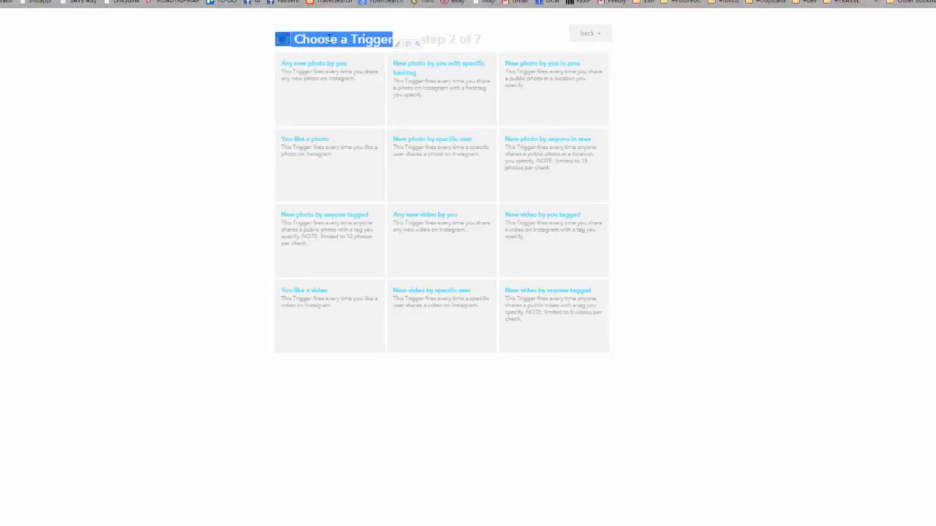
pyautogui.click(290, 43)
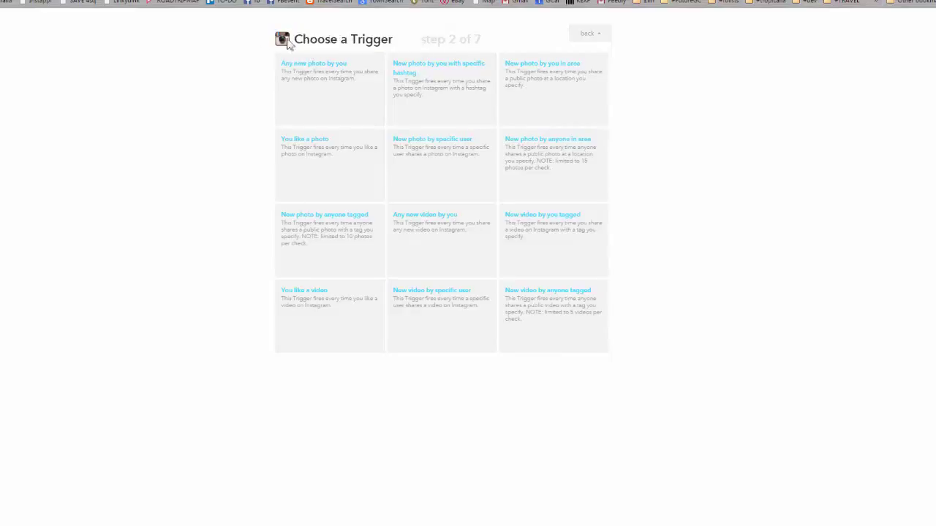
pyautogui.click(304, 97)
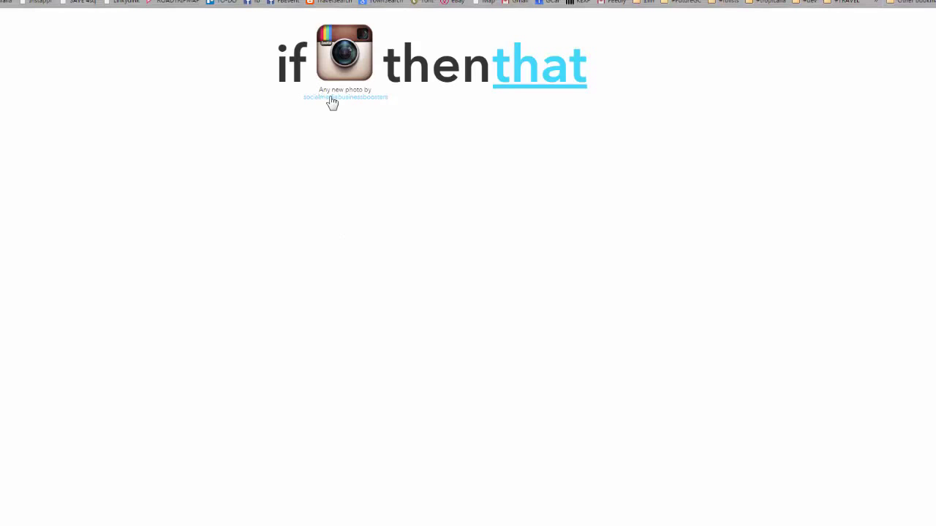
# Step: Set the action to Facebook Pages' 'Upload a photo from URL'
pyautogui.click(507, 83)
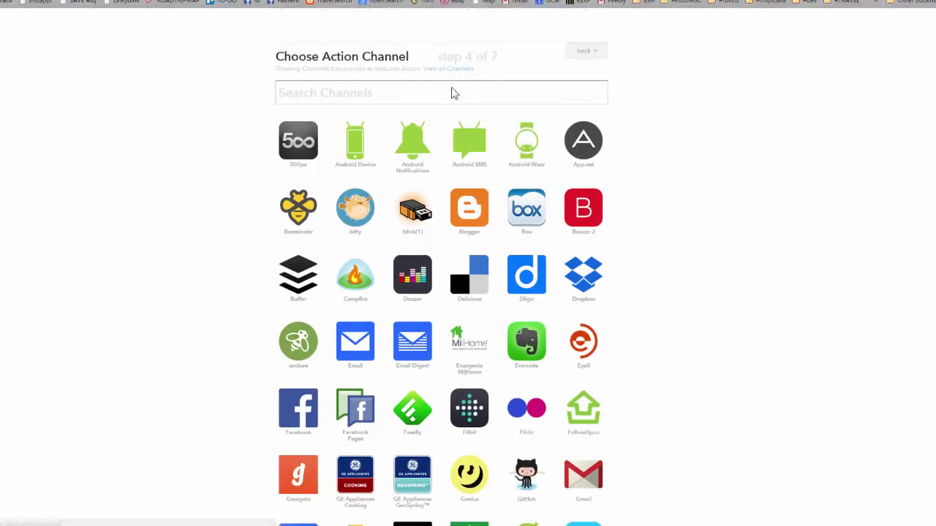
pyautogui.scroll(-2, 198, 139)
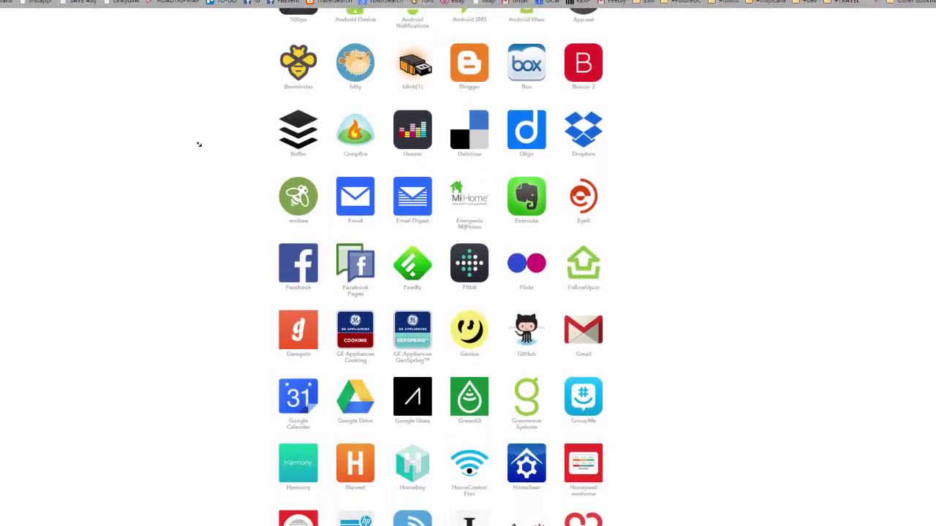
pyautogui.scroll(-3, 199, 146)
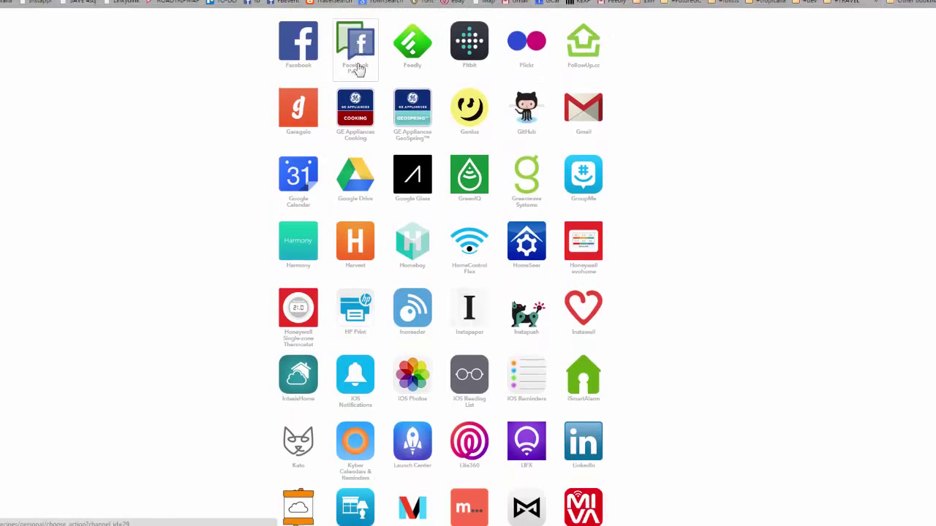
pyautogui.click(358, 70)
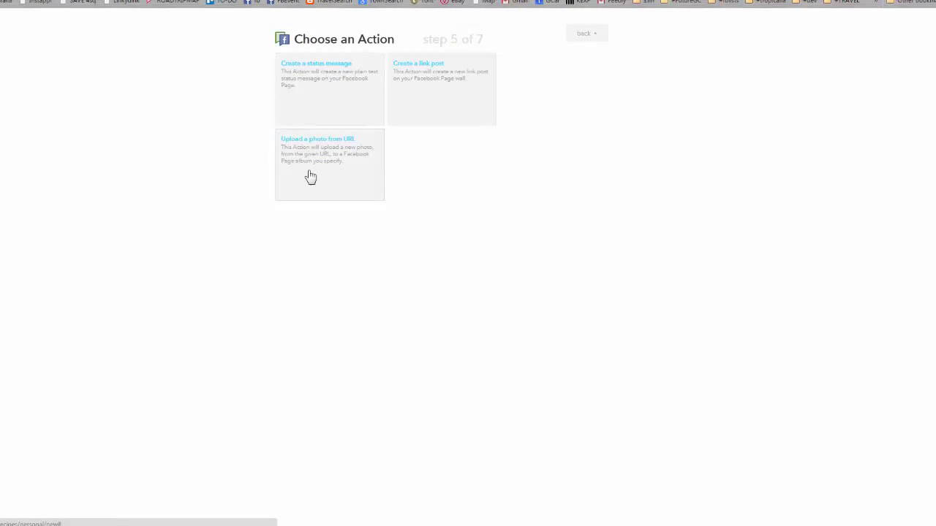
pyautogui.click(338, 149)
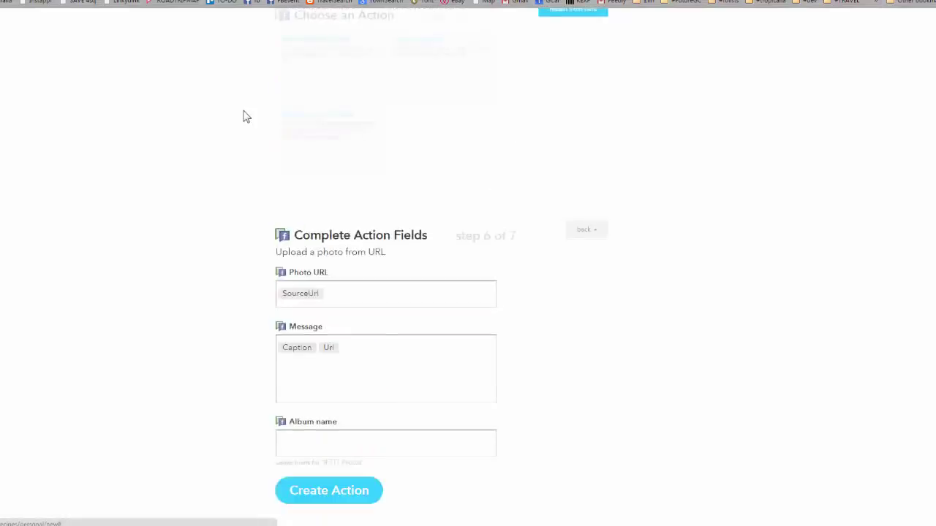
# Step: Restart the action step and reselect Facebook Pages' 'Upload a photo from URL'
pyautogui.scroll(2, 454, 117)
pyautogui.click(574, 107)
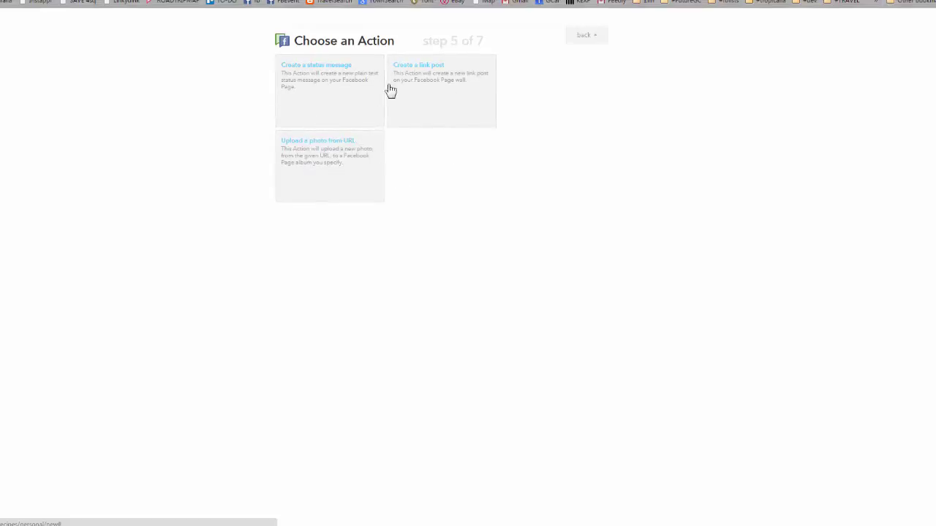
pyautogui.click(297, 167)
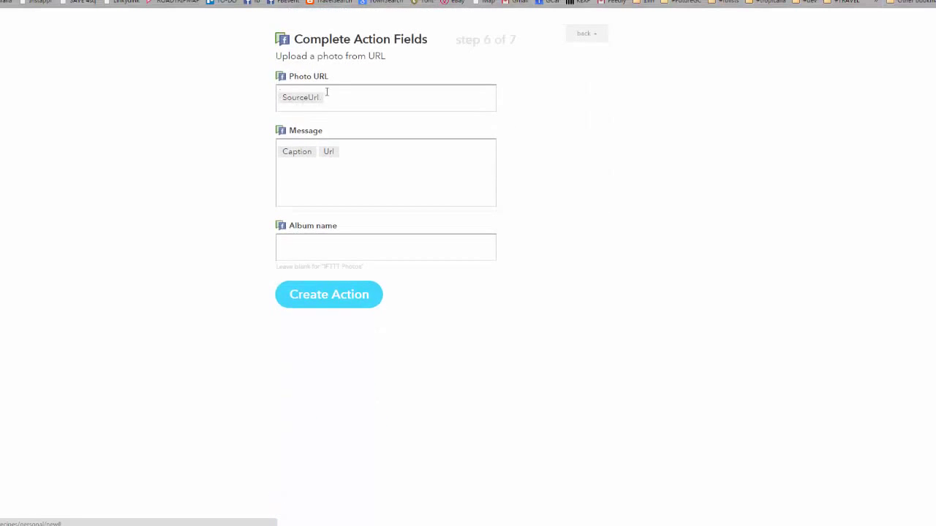
# Step: Delete the {{Url}} ingredient from the Message field, leaving only {{Caption}}
pyautogui.click(368, 89)
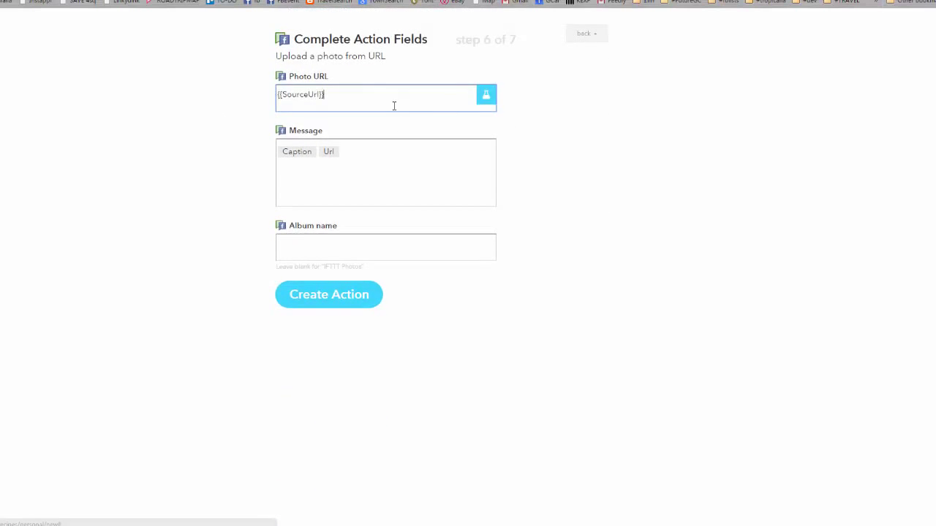
pyautogui.click(401, 150)
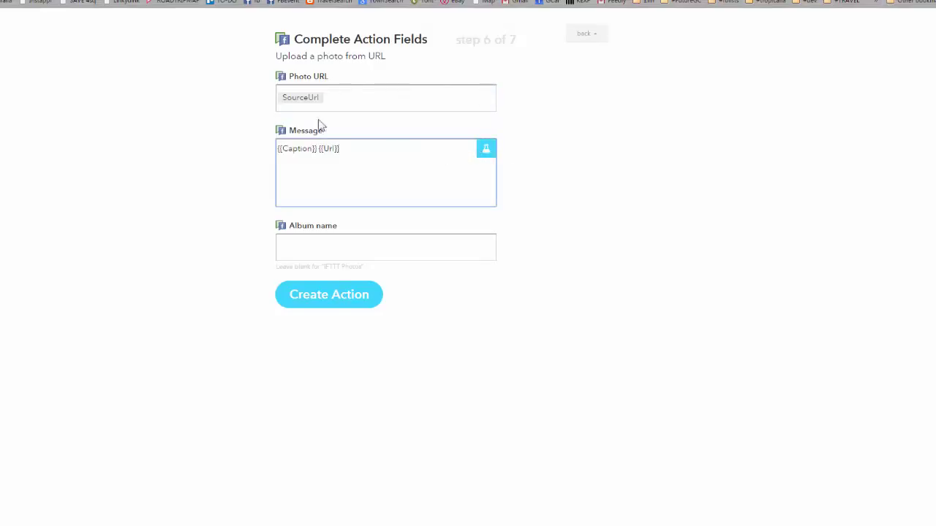
pyautogui.click(355, 95)
pyautogui.click(365, 158)
pyautogui.moveTo(291, 149); pyautogui.dragTo(319, 149)
pyautogui.click(315, 149)
pyautogui.moveTo(315, 149); pyautogui.dragTo(277, 150)
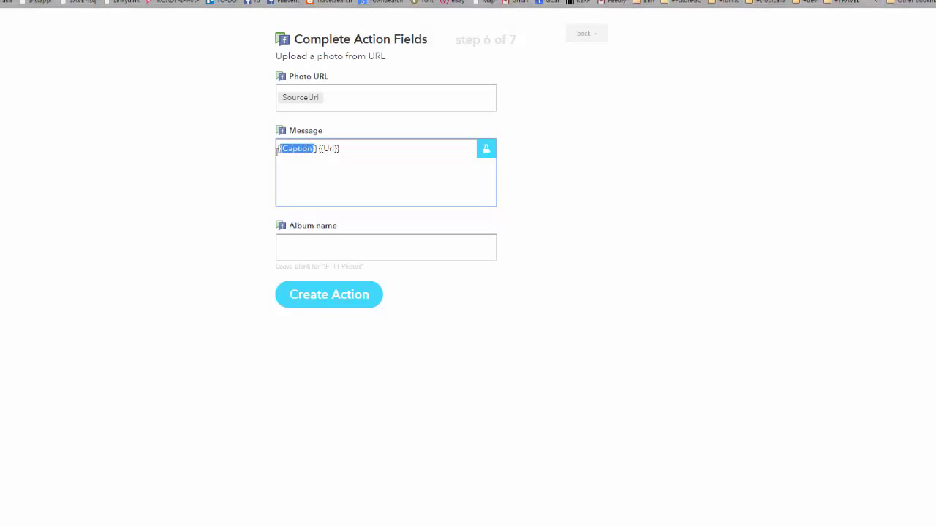
pyautogui.click(345, 146)
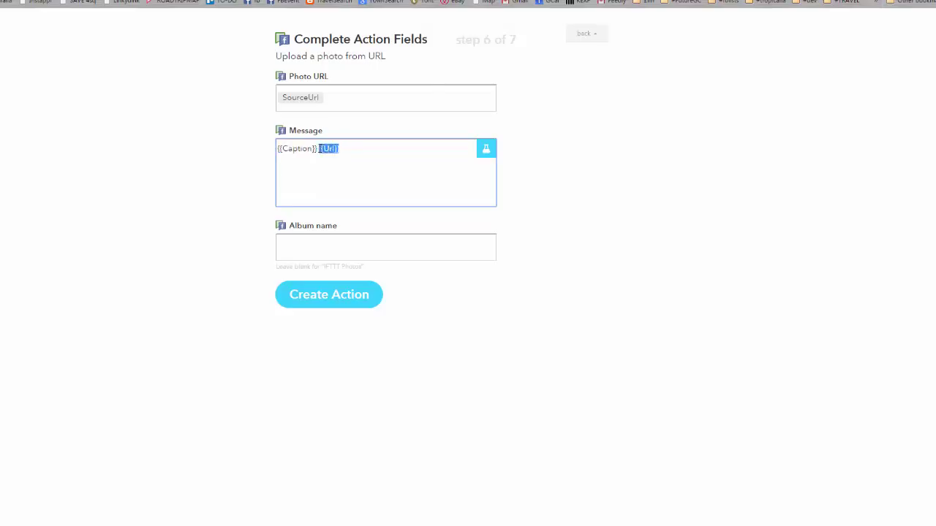
pyautogui.press('BackSpace')
pyautogui.click(486, 151)
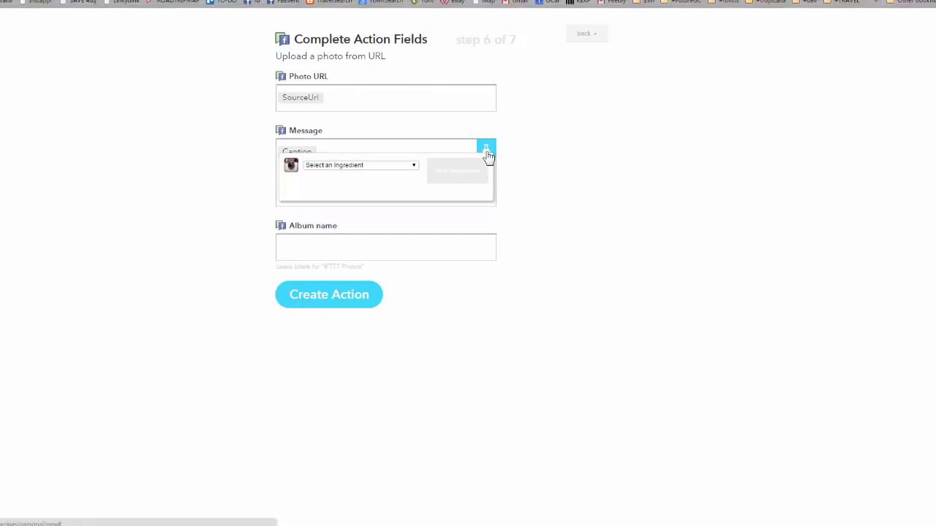
pyautogui.click(372, 101)
pyautogui.click(378, 173)
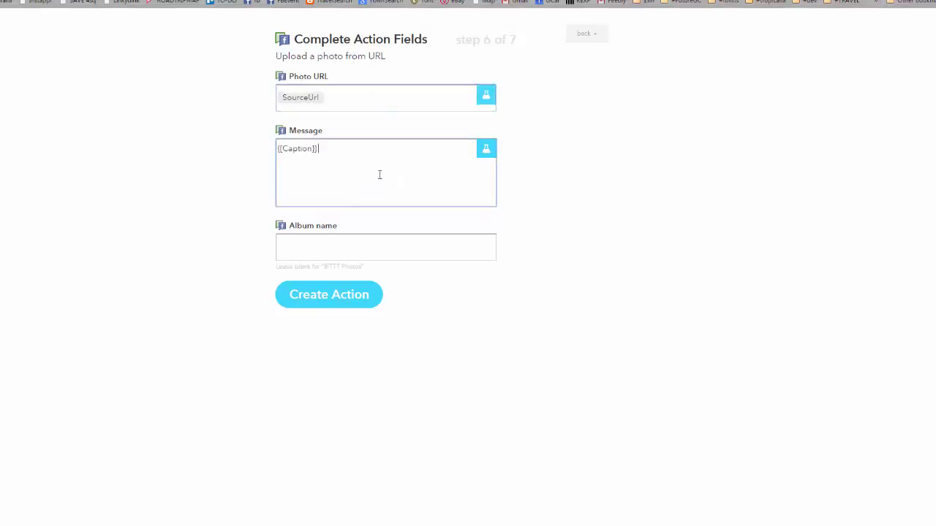
pyautogui.click(486, 150)
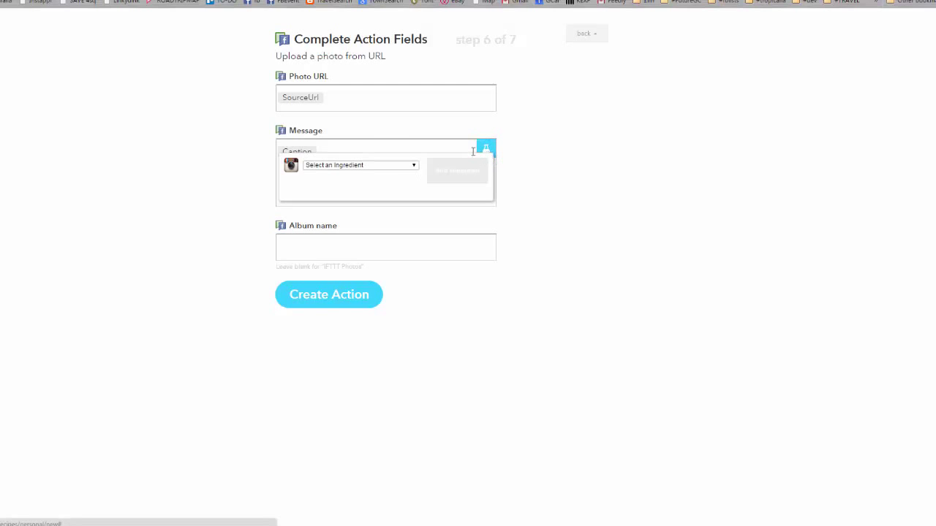
pyautogui.click(383, 168)
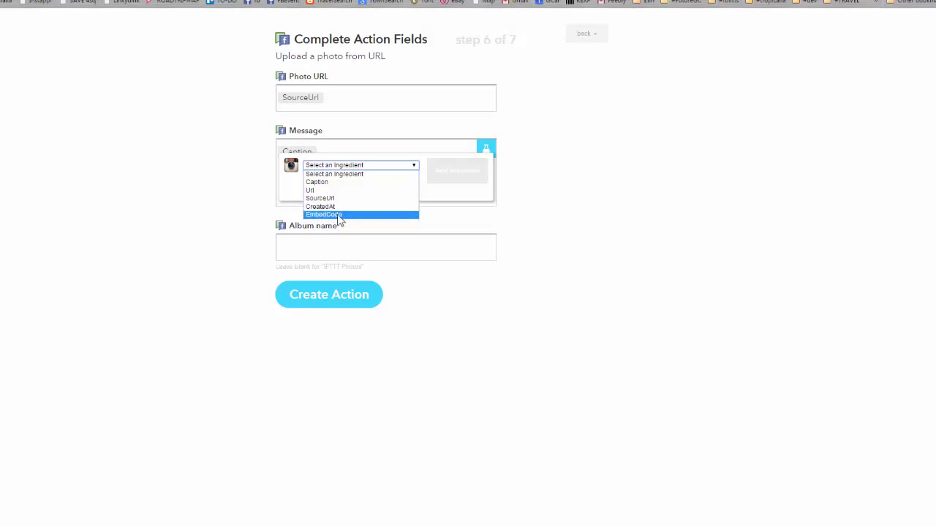
pyautogui.click(209, 216)
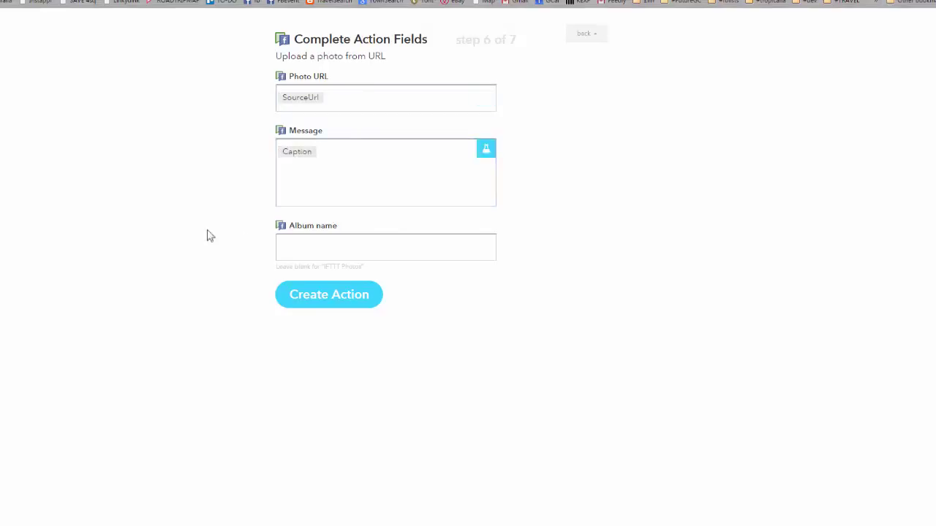
pyautogui.click(351, 163)
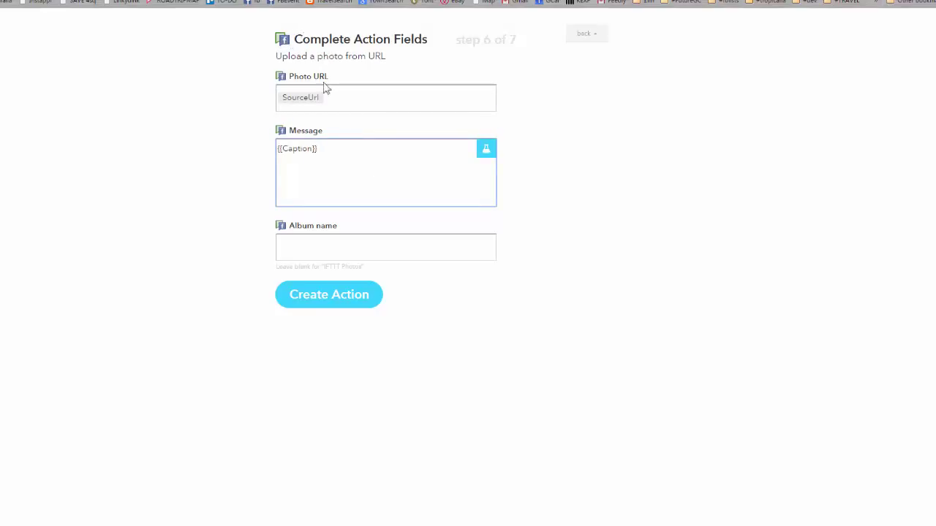
# Step: Enter 'Photo From Instagram' as the Facebook Album name
pyautogui.click(344, 260)
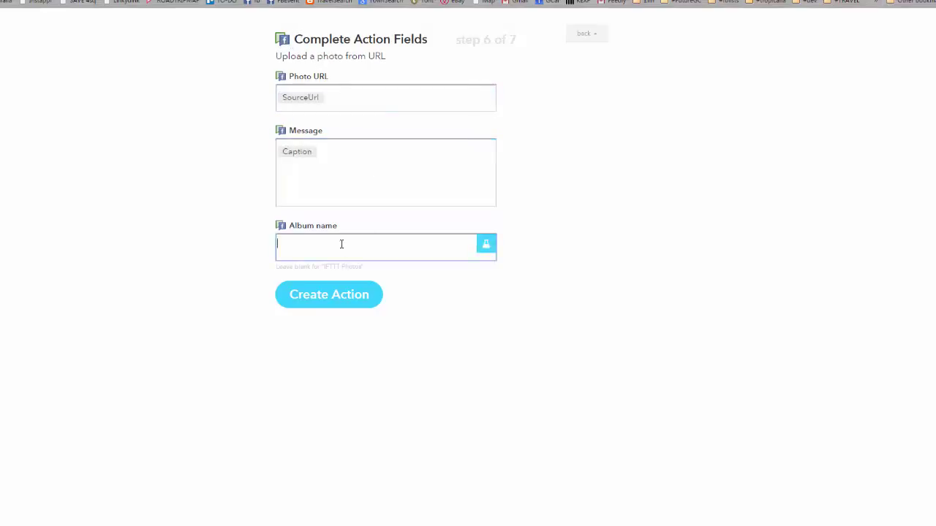
pyautogui.click(388, 161)
pyautogui.click(351, 244)
pyautogui.write('Instagram')
pyautogui.write('Photo ')
pyautogui.write('From')
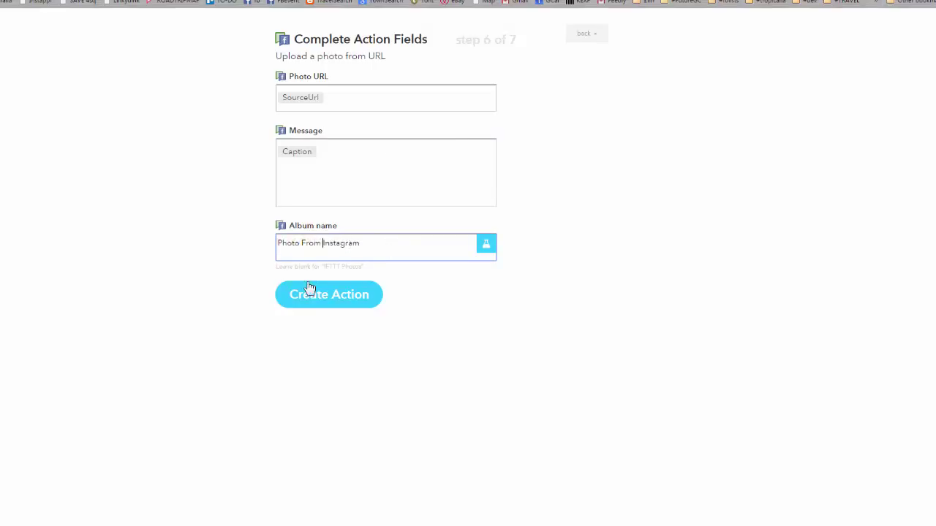